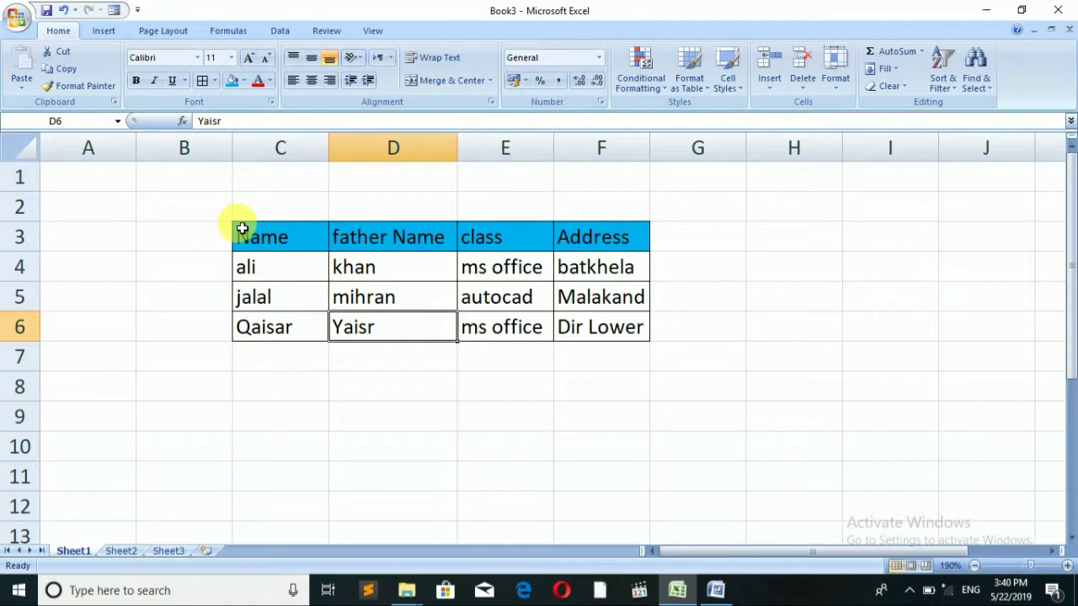
# Select the Excel table C3:F6, headers included, and copy it.
pyautogui.click(242, 229)
pyautogui.moveTo(241, 228)
pyautogui.mouseDown()
pyautogui.moveTo(623, 331)
pyautogui.moveTo(632, 323)
pyautogui.mouseUp()
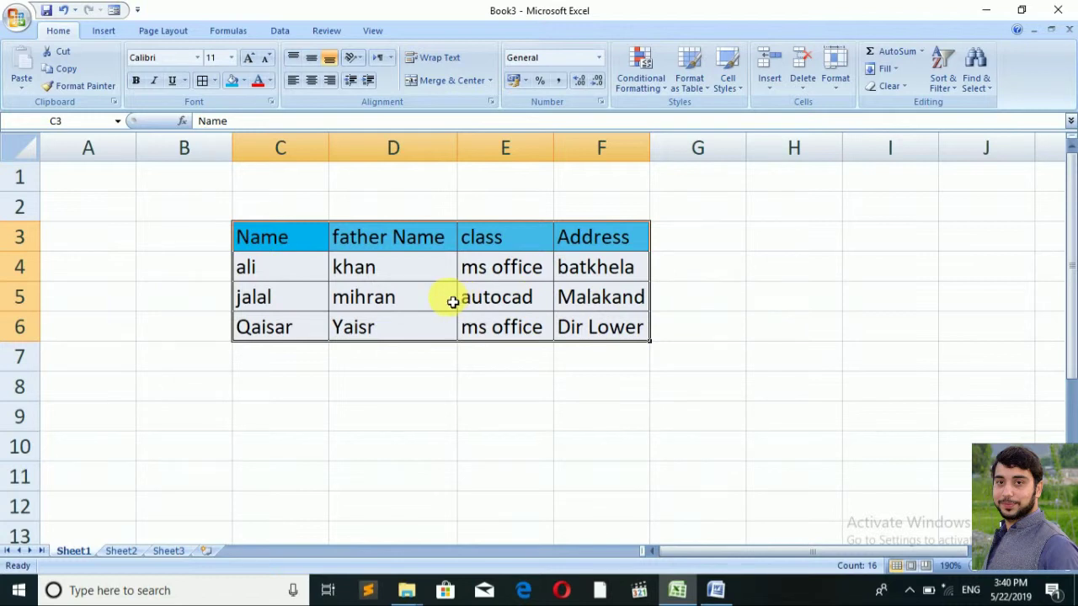
pyautogui.rightClick(452, 301)
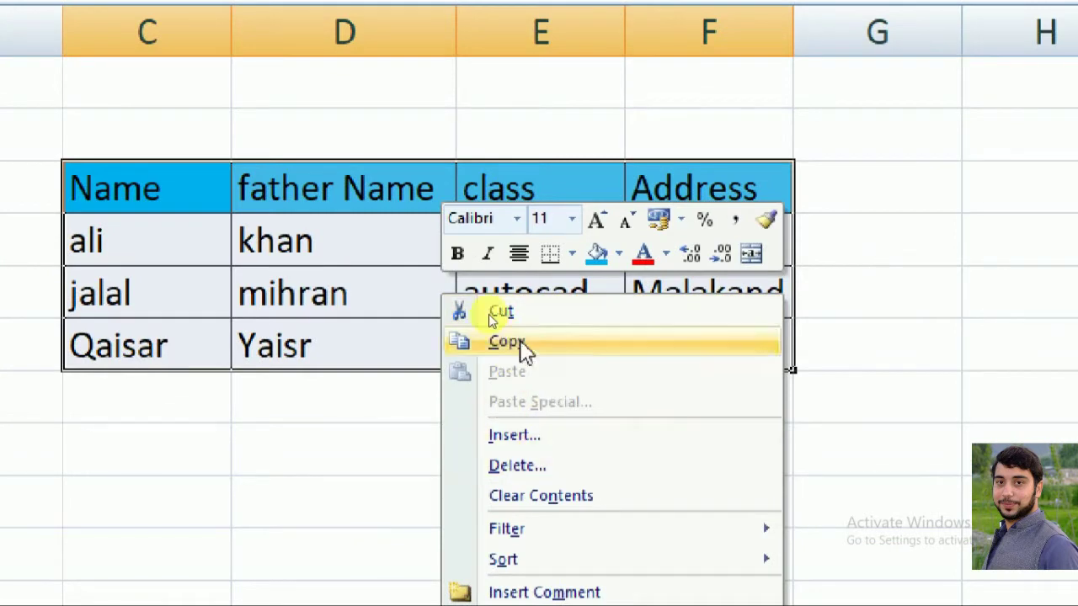
pyautogui.click(507, 342)
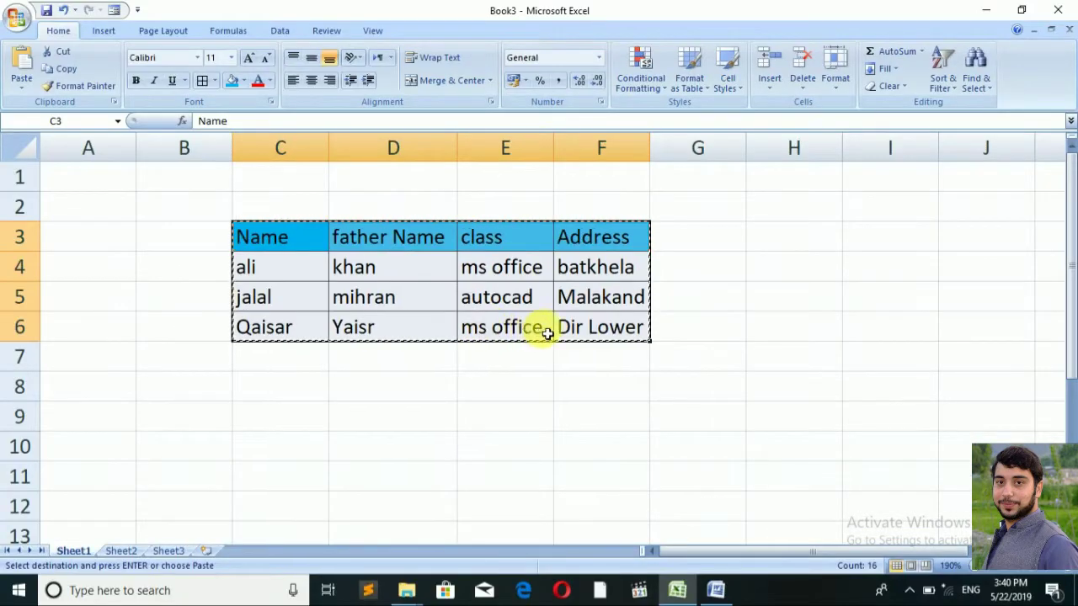
# Paste the table into Document1 with Keep Source Formatting and Link to Excel.
pyautogui.click(716, 592)
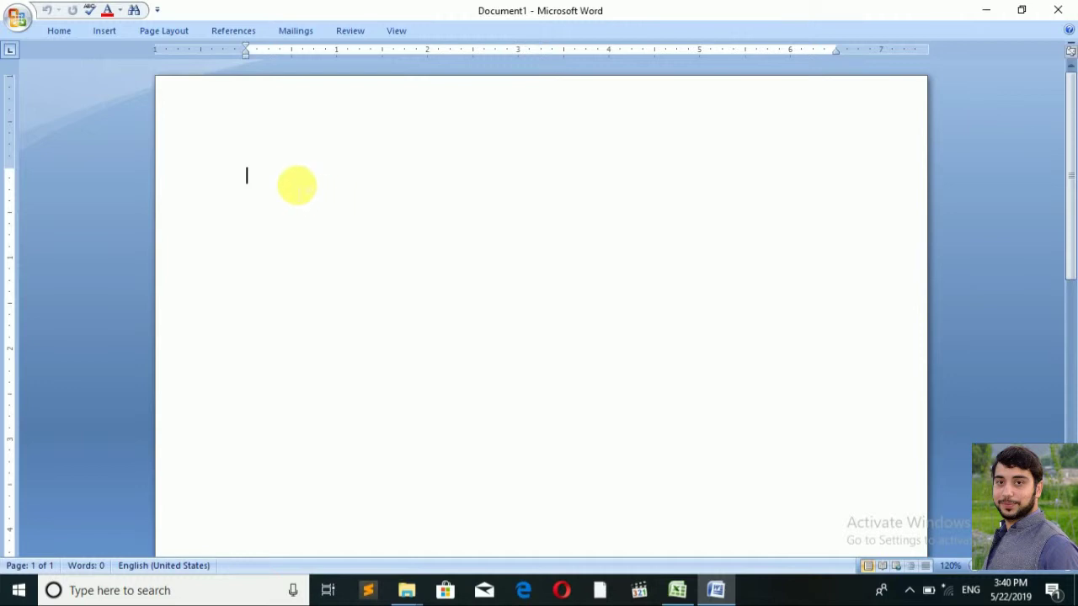
pyautogui.rightClick(345, 187)
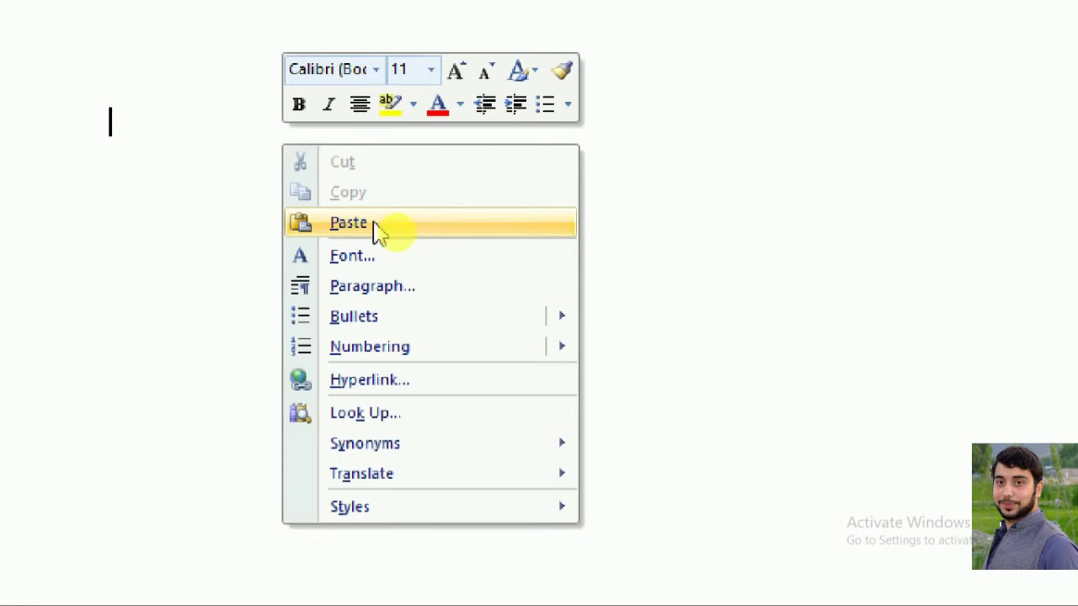
pyautogui.click(377, 229)
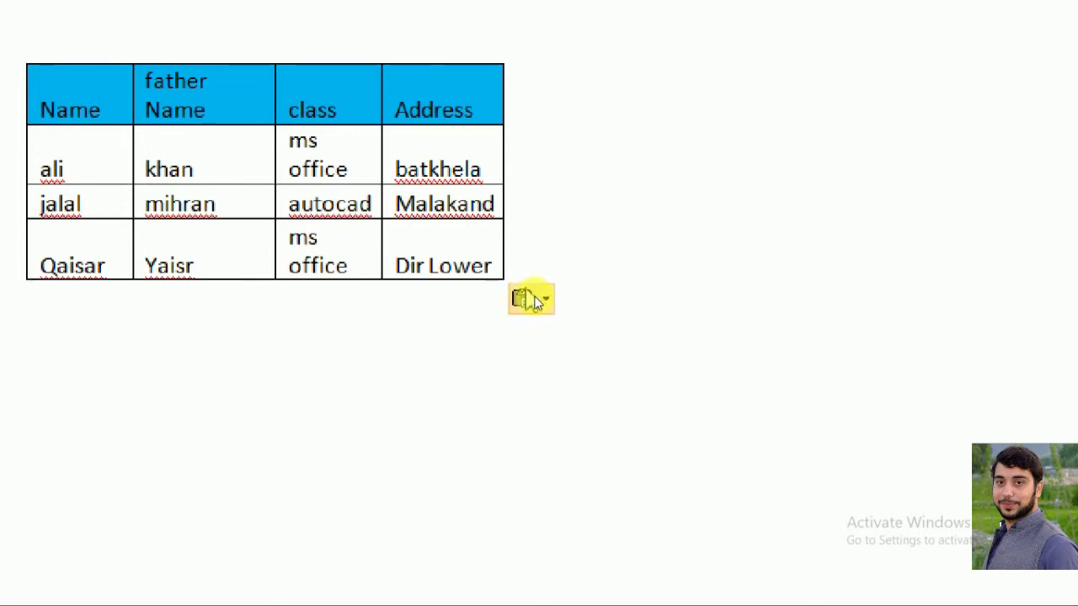
pyautogui.click(547, 305)
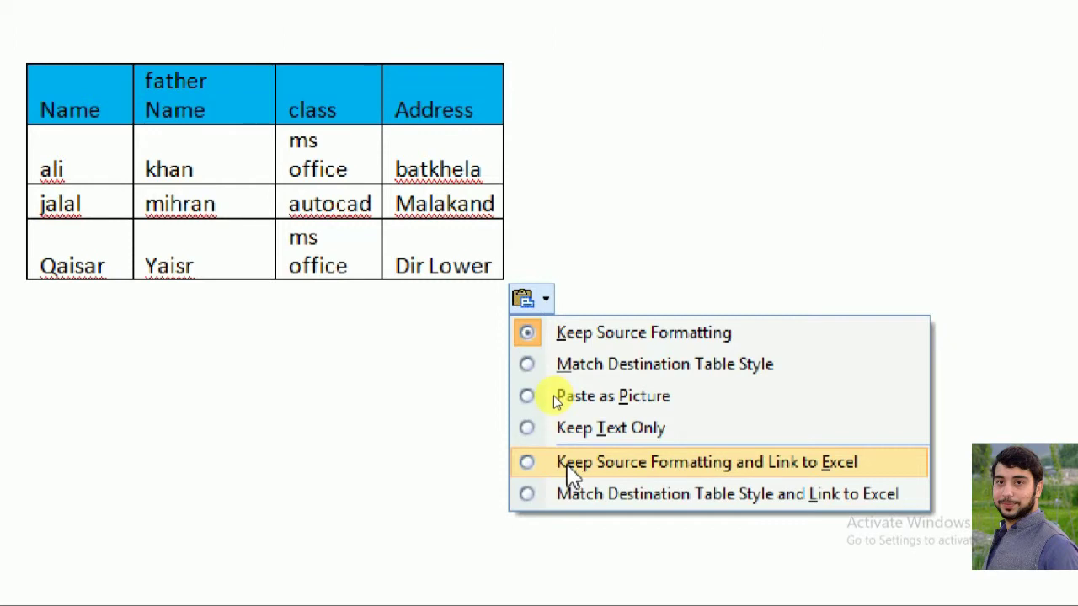
pyautogui.click(536, 478)
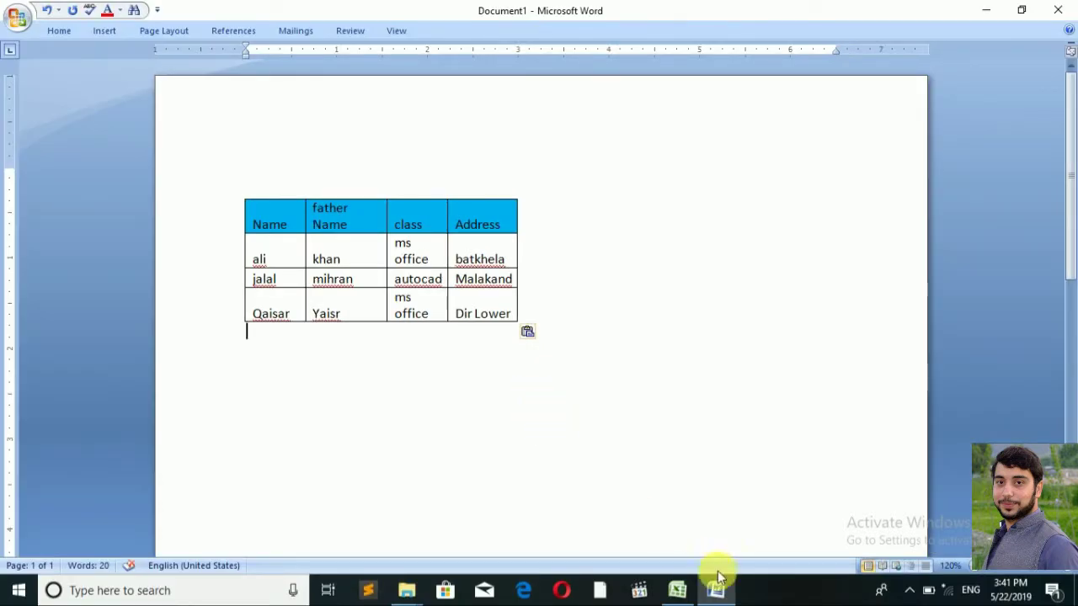
# Back in Excel, cancel the pending copy of the table.
pyautogui.click(677, 590)
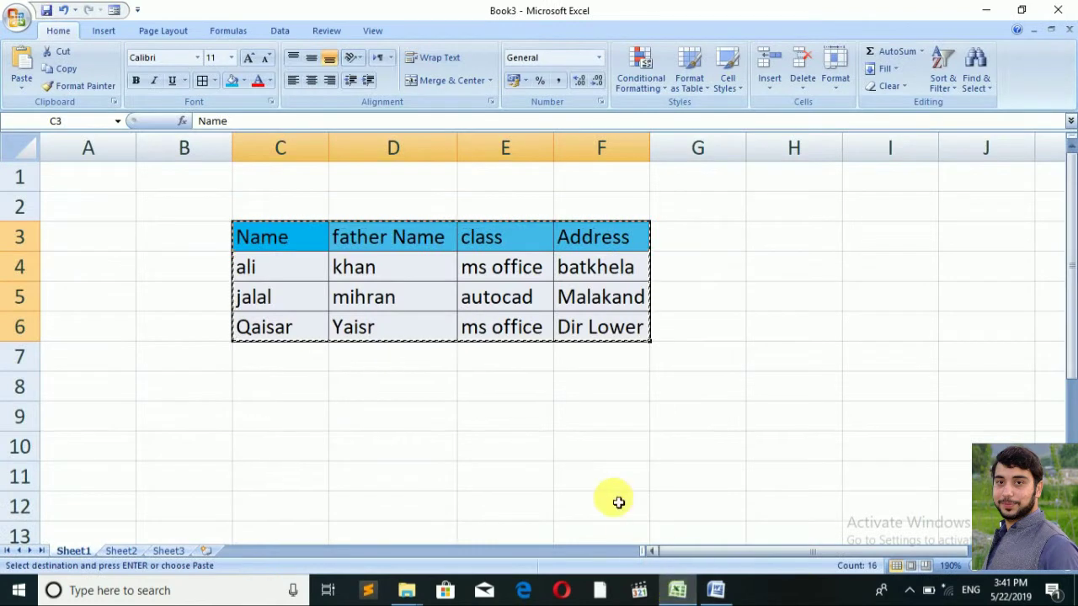
pyautogui.click(569, 413)
pyautogui.press('Escape')
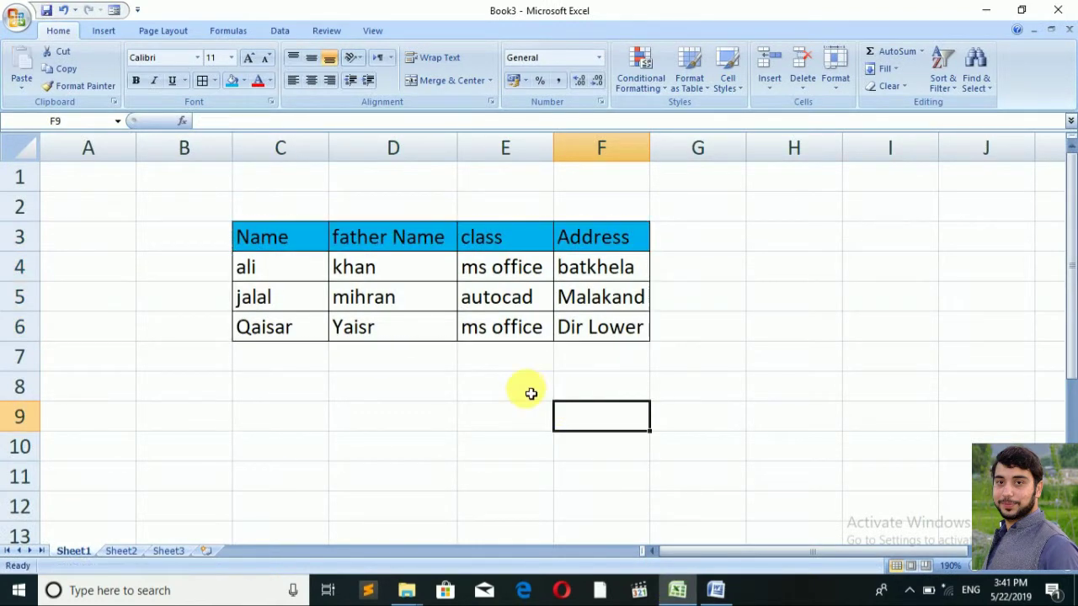
# Select the jalal cell, check the linked table in Word, then return to Excel.
pyautogui.click(287, 306)
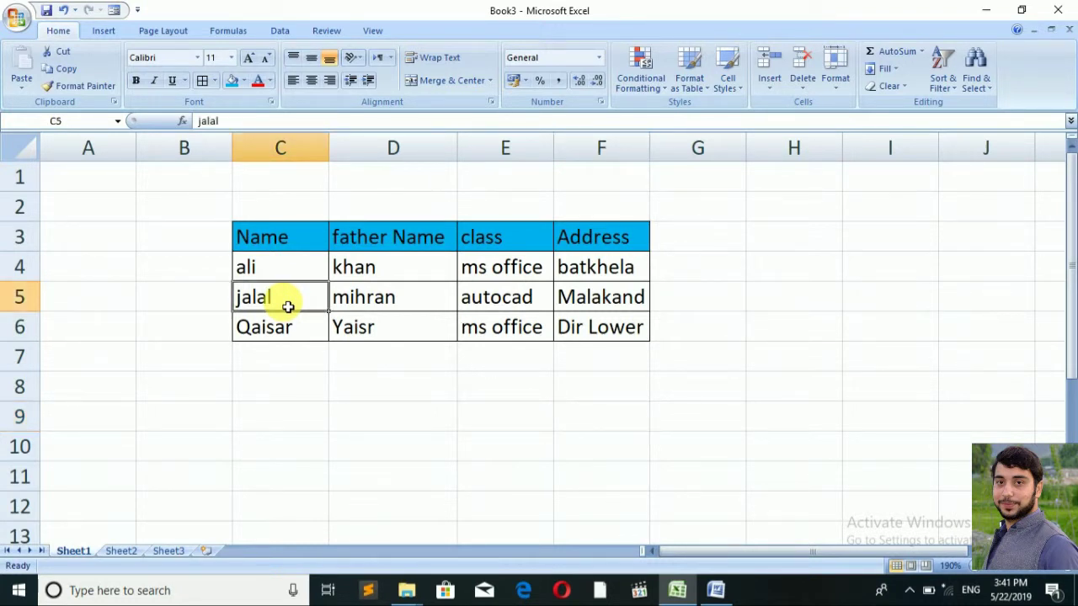
pyautogui.click(715, 591)
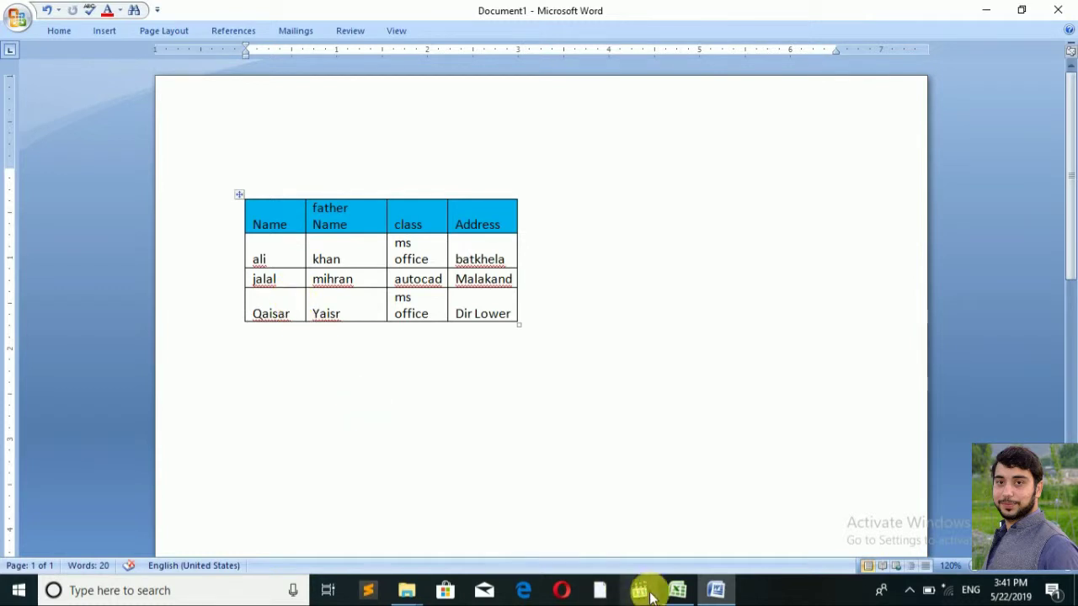
pyautogui.click(677, 590)
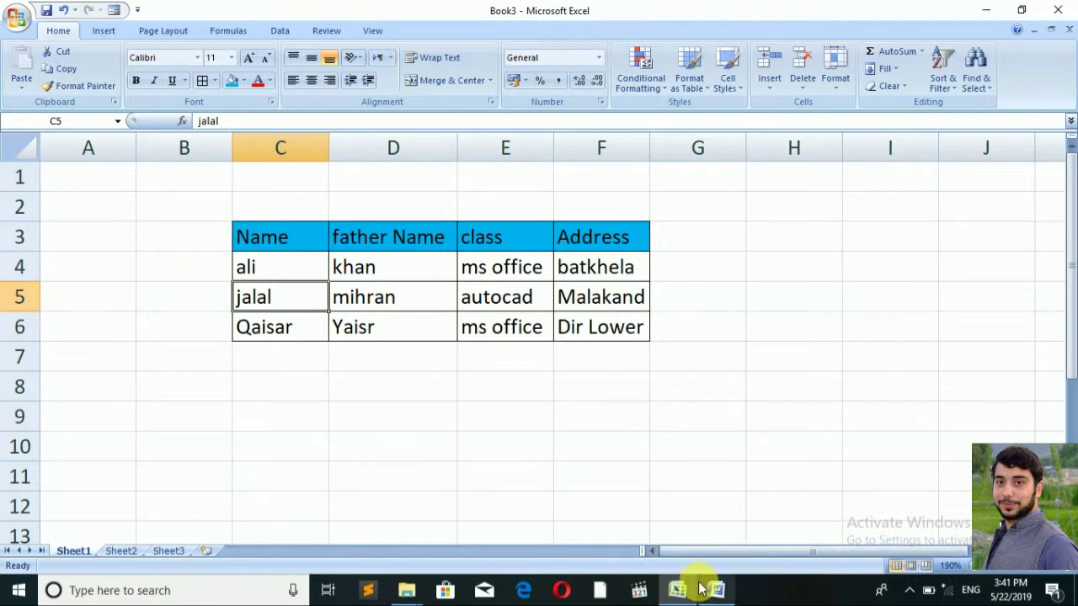
pyautogui.moveTo(716, 590)
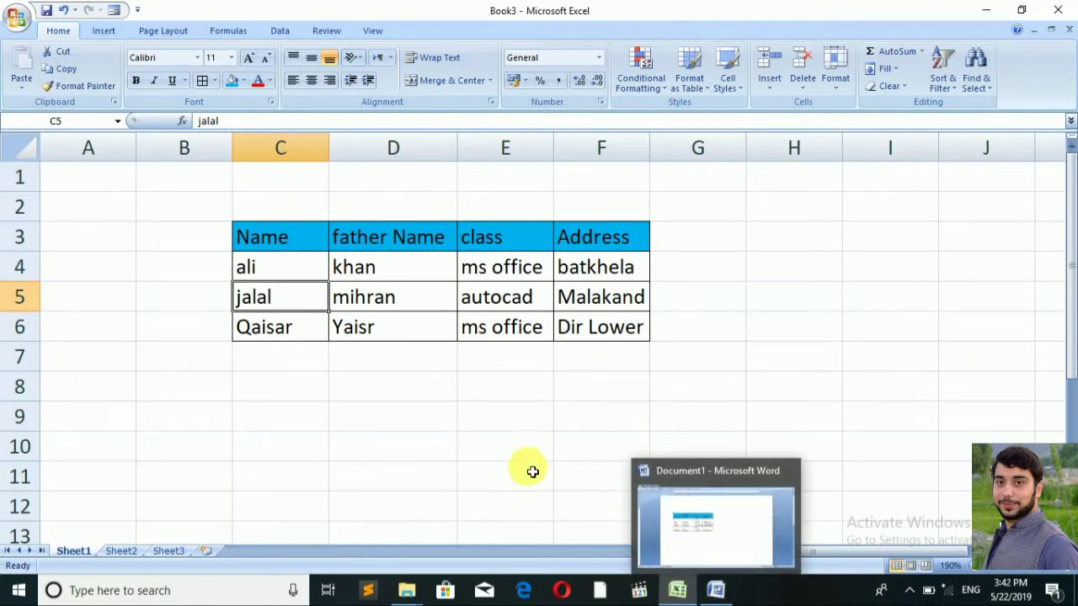
pyautogui.click(515, 389)
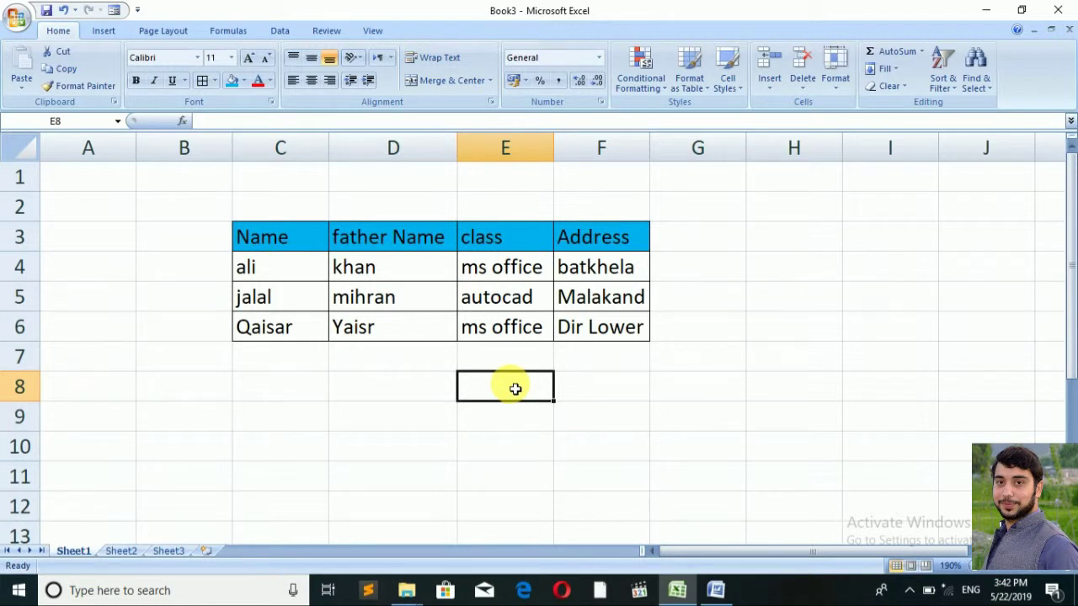
# Change the name ali to adnan in C4 and check the linked Word table.
pyautogui.click(264, 274)
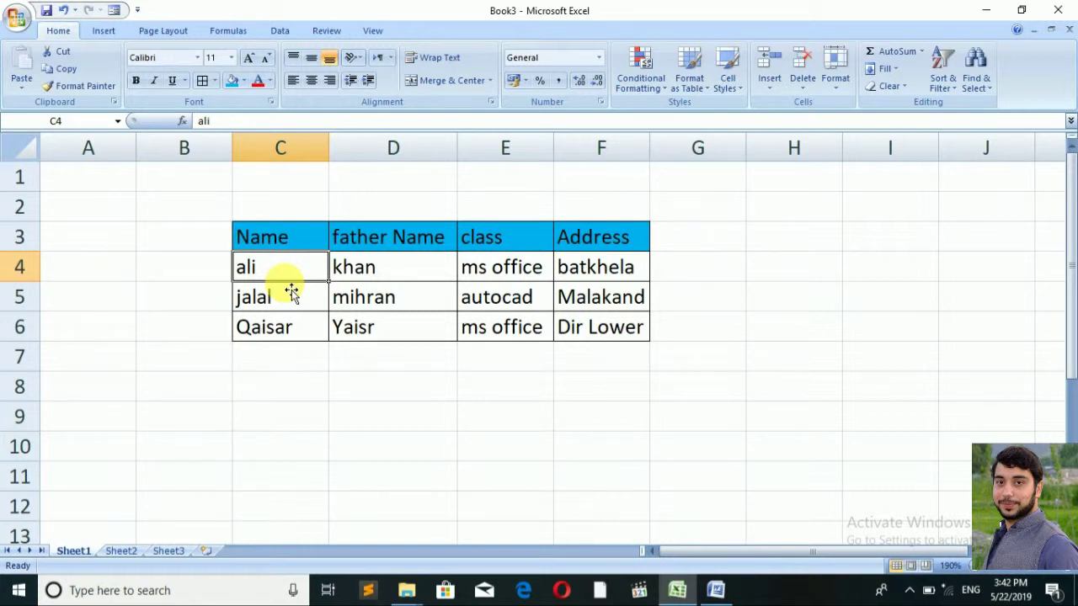
pyautogui.write('adnan')
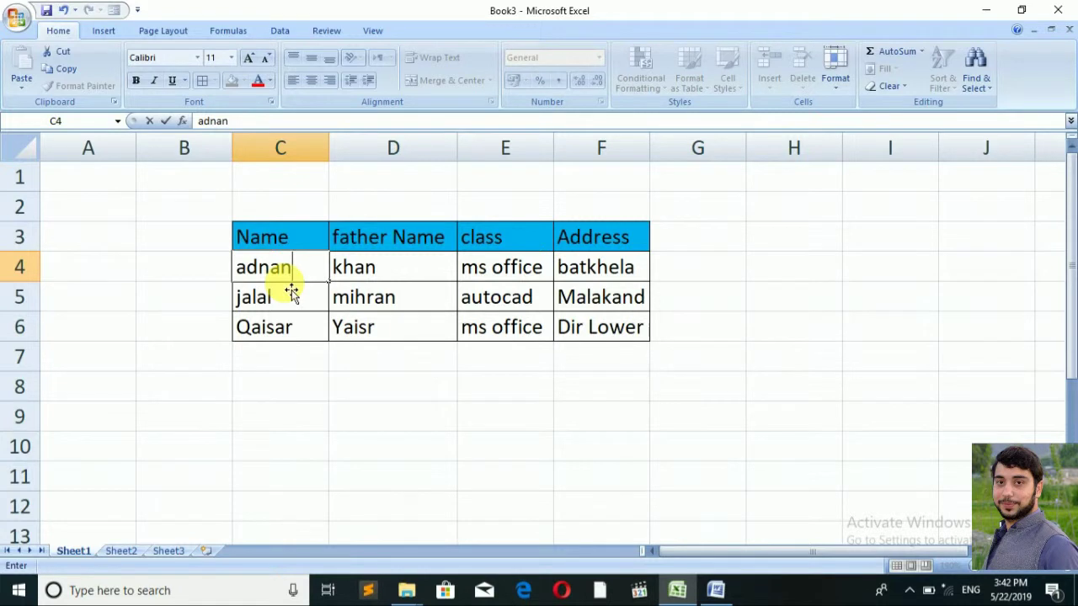
pyautogui.click(362, 296)
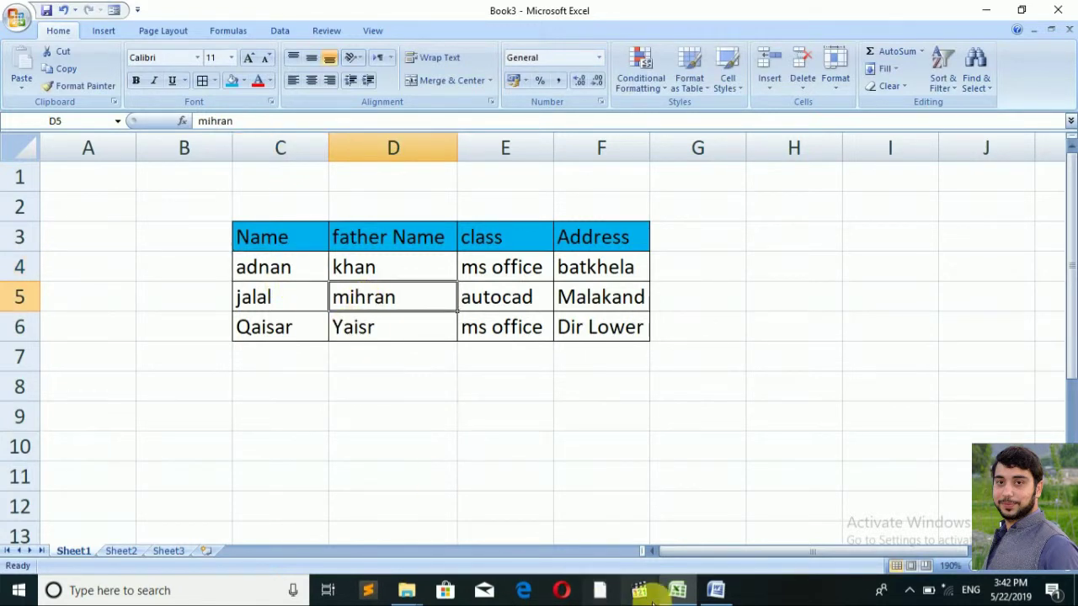
pyautogui.click(715, 590)
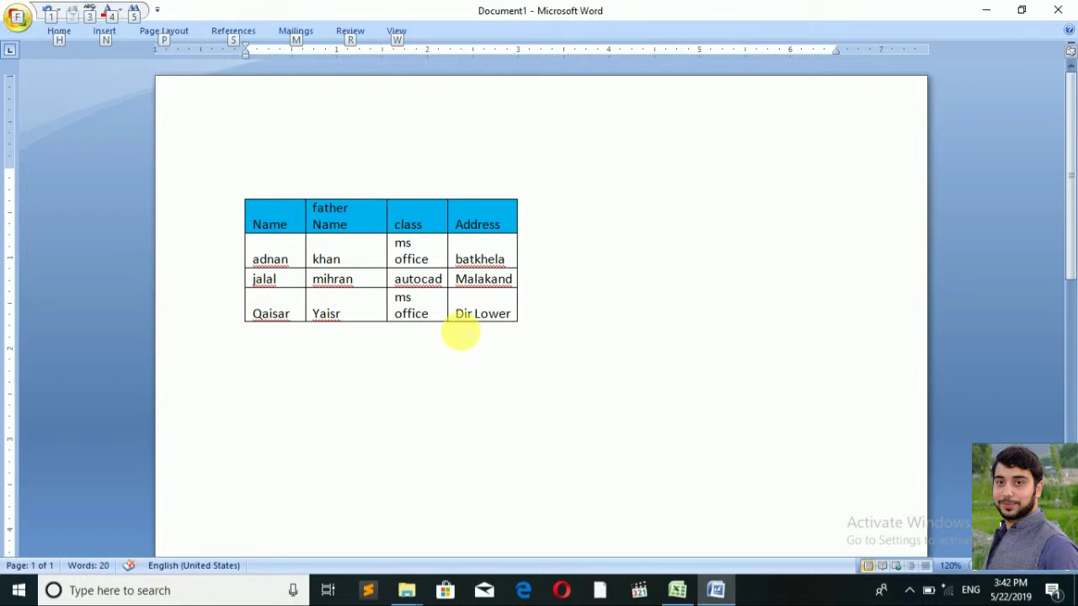
pyautogui.hotkey('alt', 'Tab')
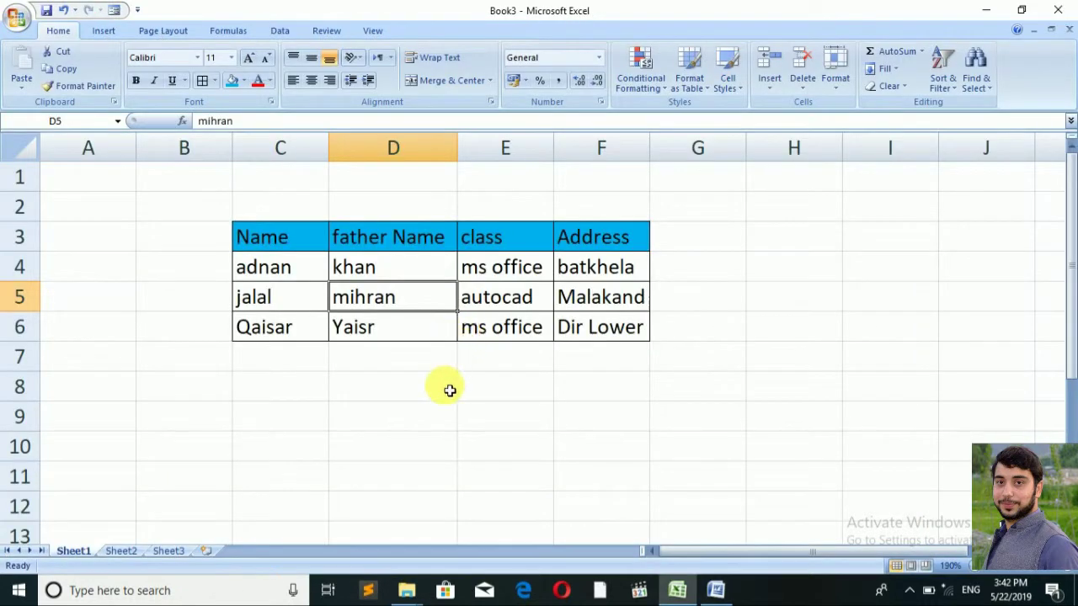
# Select the whole table C3:F6 in Excel and copy it with Ctrl+C.
pyautogui.click(439, 394)
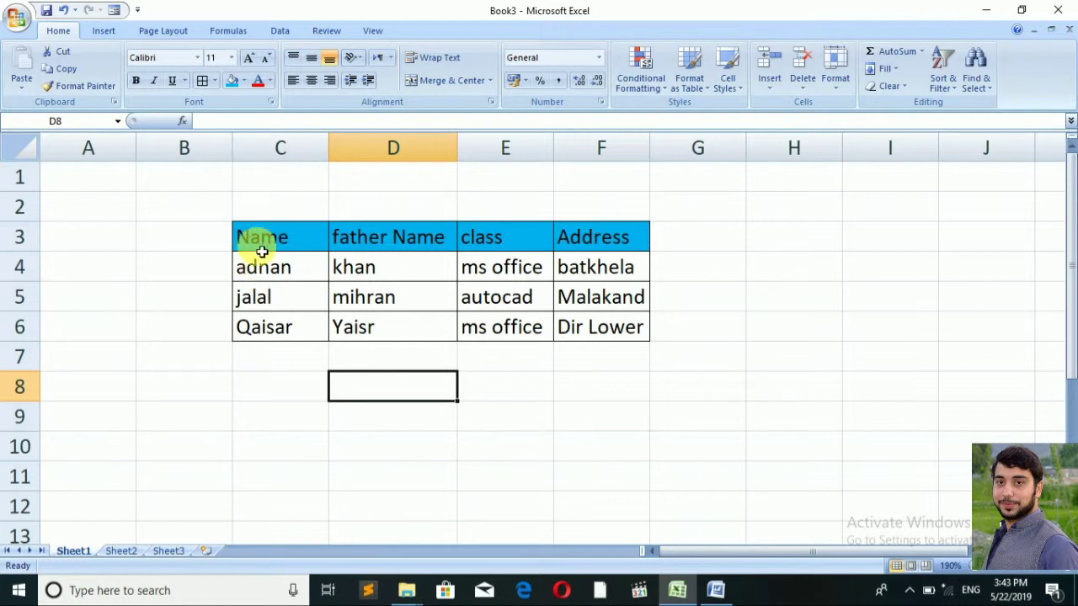
pyautogui.moveTo(240, 231)
pyautogui.mouseDown()
pyautogui.moveTo(307, 299)
pyautogui.moveTo(404, 318)
pyautogui.moveTo(579, 266)
pyautogui.moveTo(522, 240)
pyautogui.mouseUp()
pyautogui.click(830, 327)
pyautogui.moveTo(266, 239); pyautogui.dragTo(596, 341)
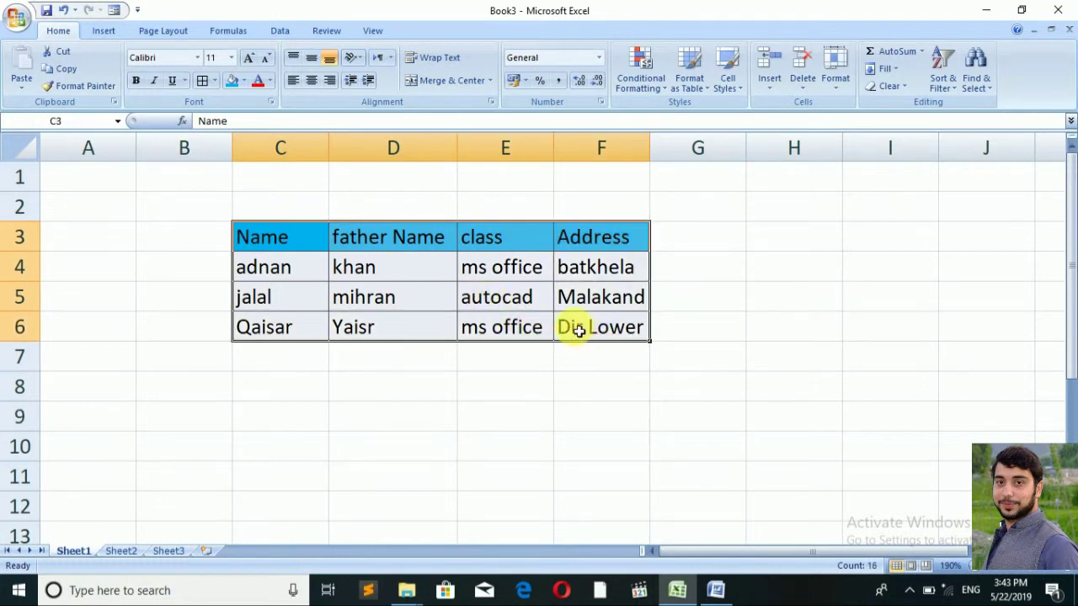
pyautogui.hotkey('ctrl', 'c')
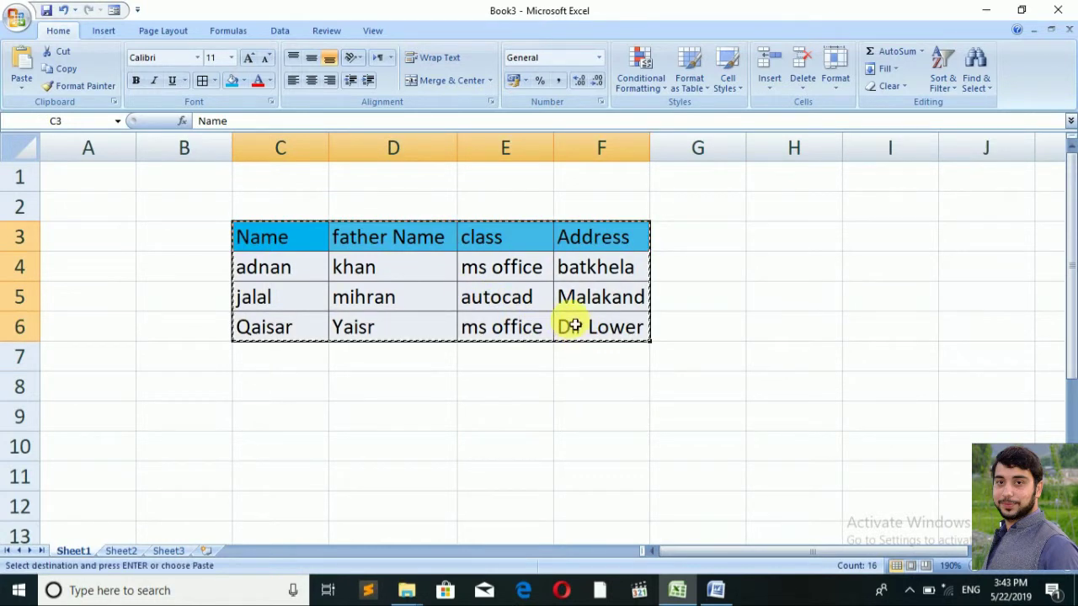
# Switch to Word and create a new blank document, Document2.
pyautogui.click(714, 590)
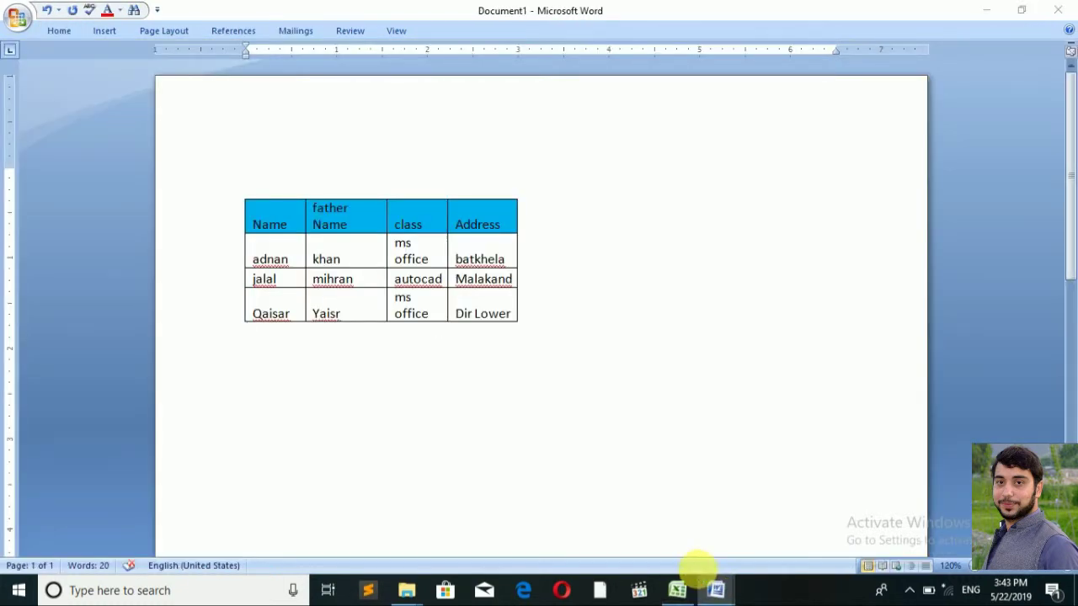
pyautogui.hotkey('ctrl', 'n')
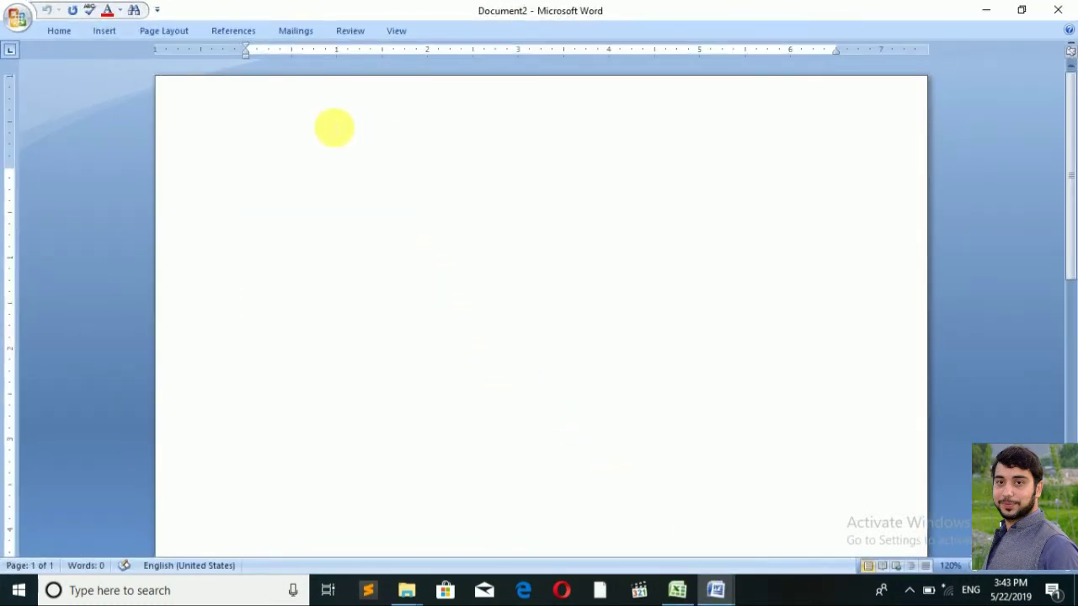
pyautogui.rightClick(578, 34)
# Show the full ribbon, then Paste Special the table as a linked Microsoft Office Excel Worksheet Object.
pyautogui.click(619, 80)
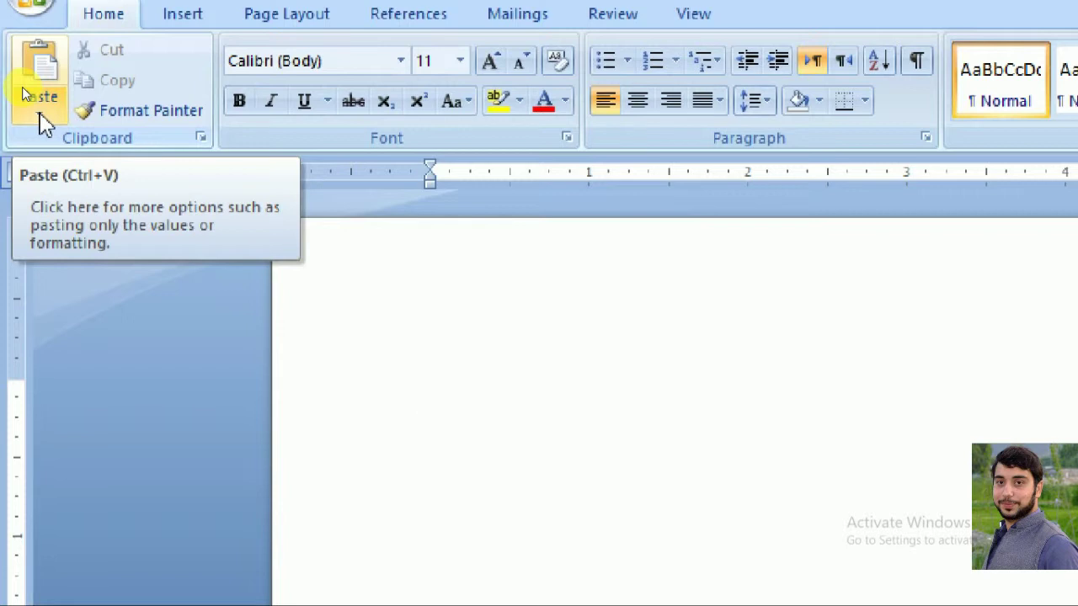
pyautogui.click(40, 116)
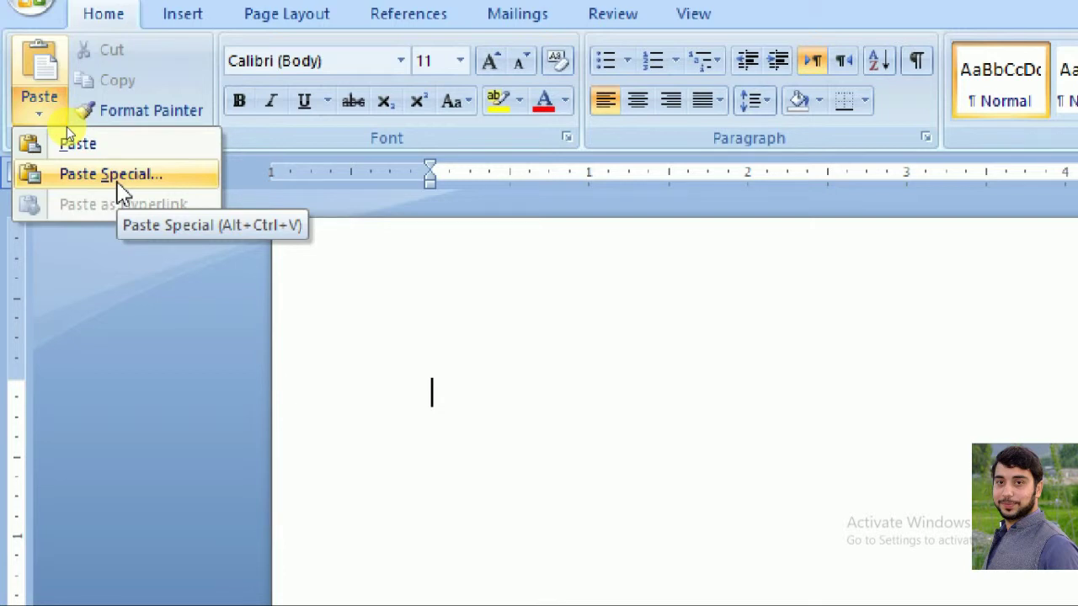
pyautogui.click(117, 177)
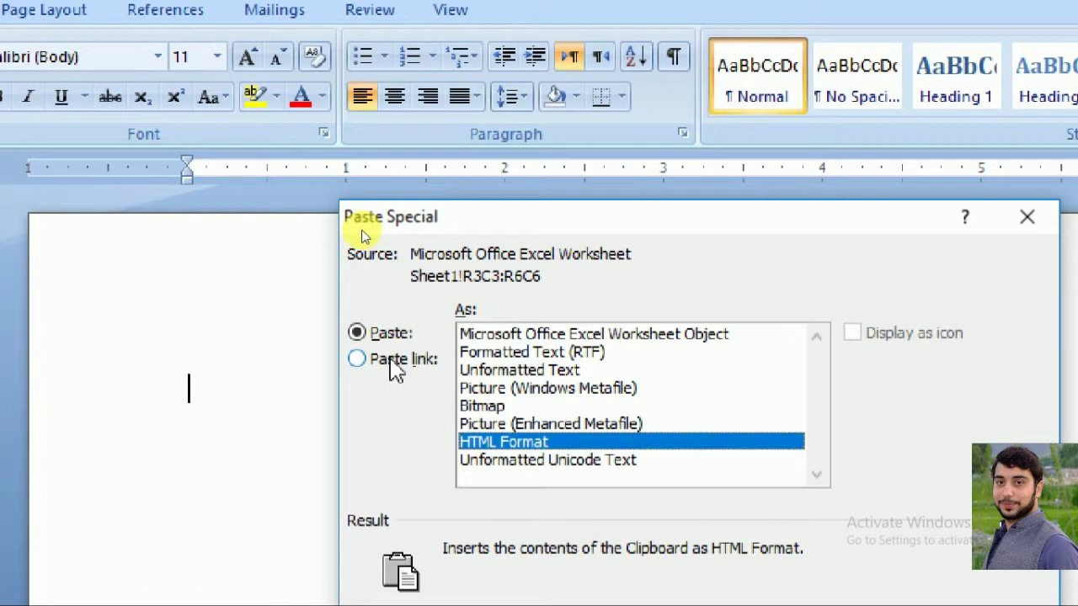
pyautogui.click(381, 369)
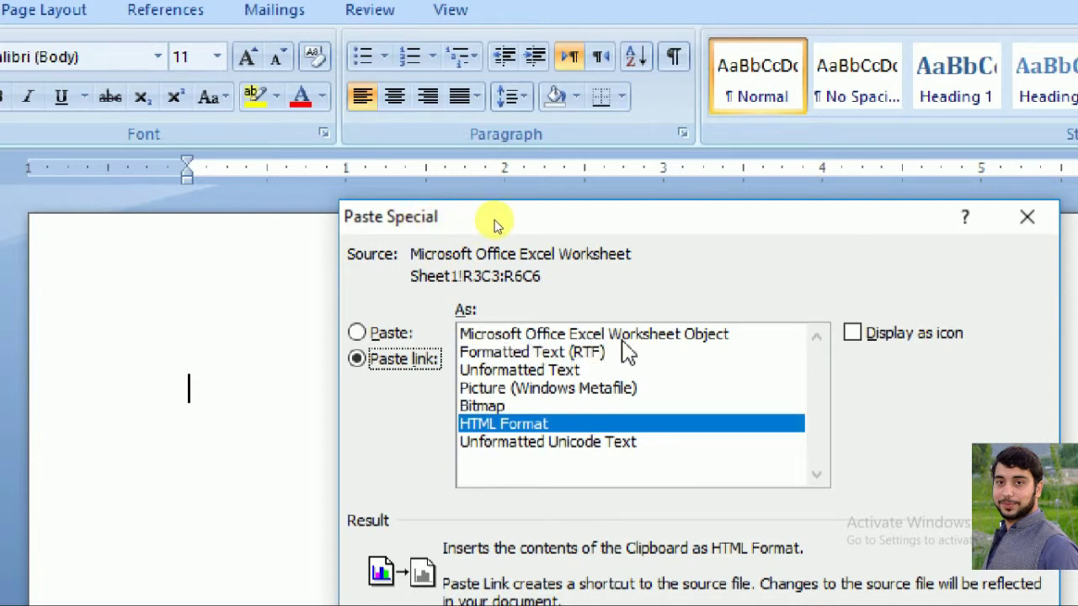
pyautogui.click(631, 335)
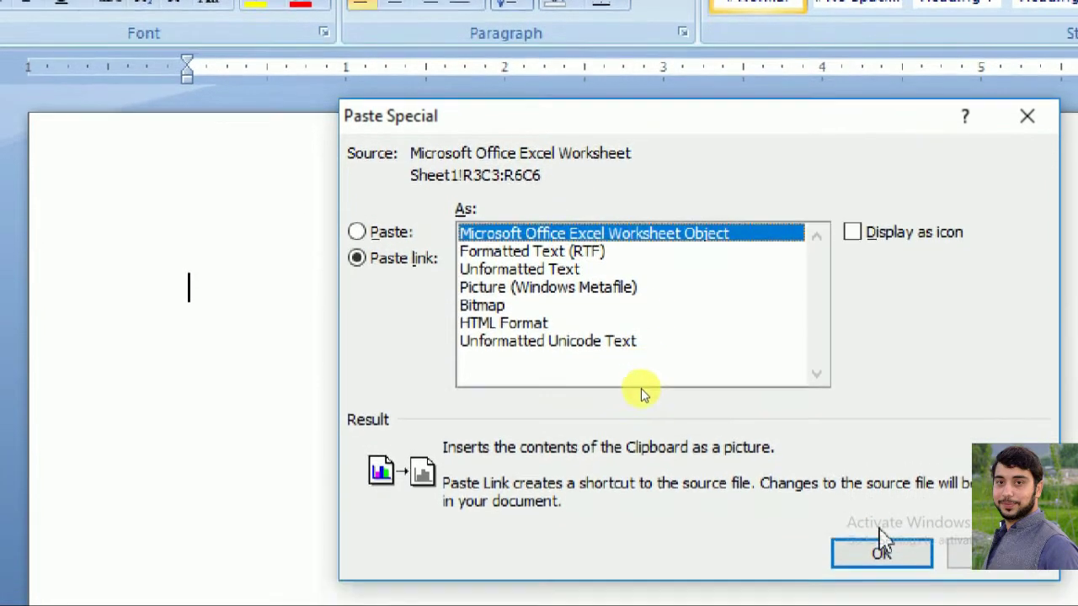
pyautogui.click(880, 528)
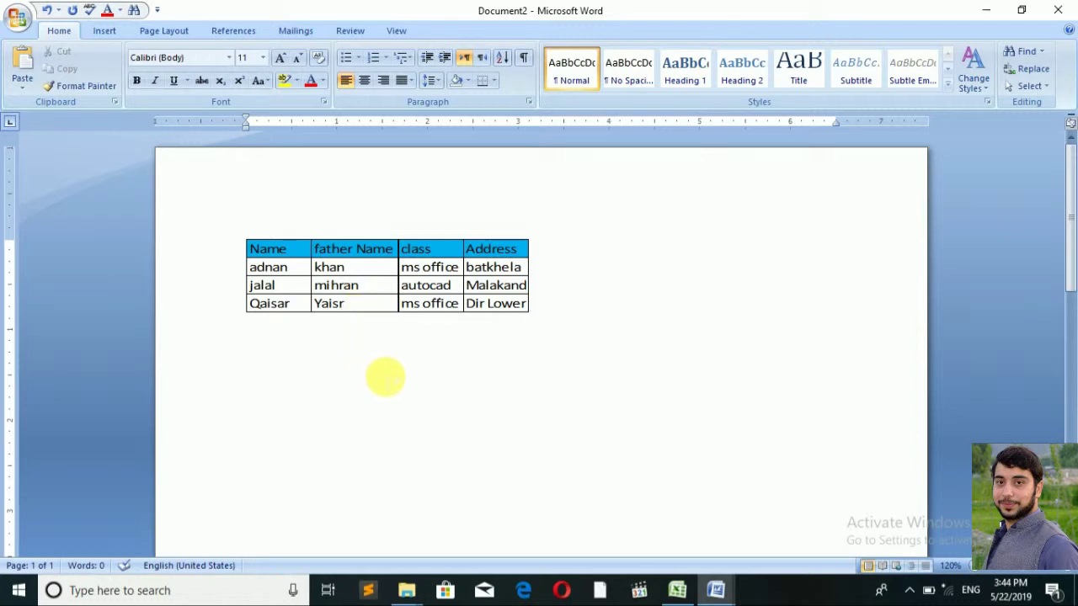
# Double-click the linked table in Document2 to open Book3 in Excel.
pyautogui.hotkey('ctrl', 'a')
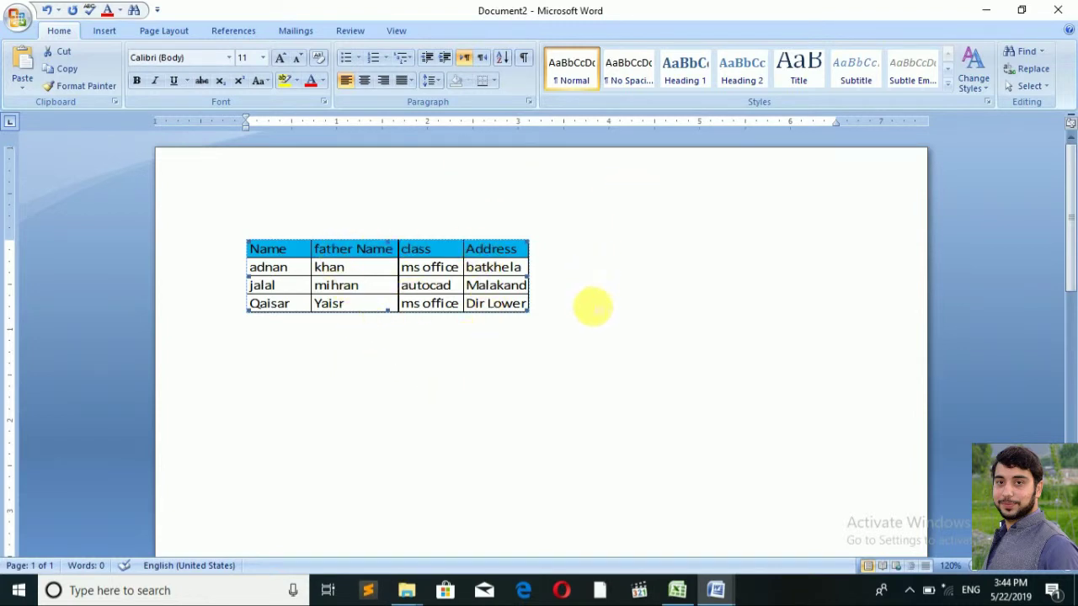
pyautogui.click(550, 359)
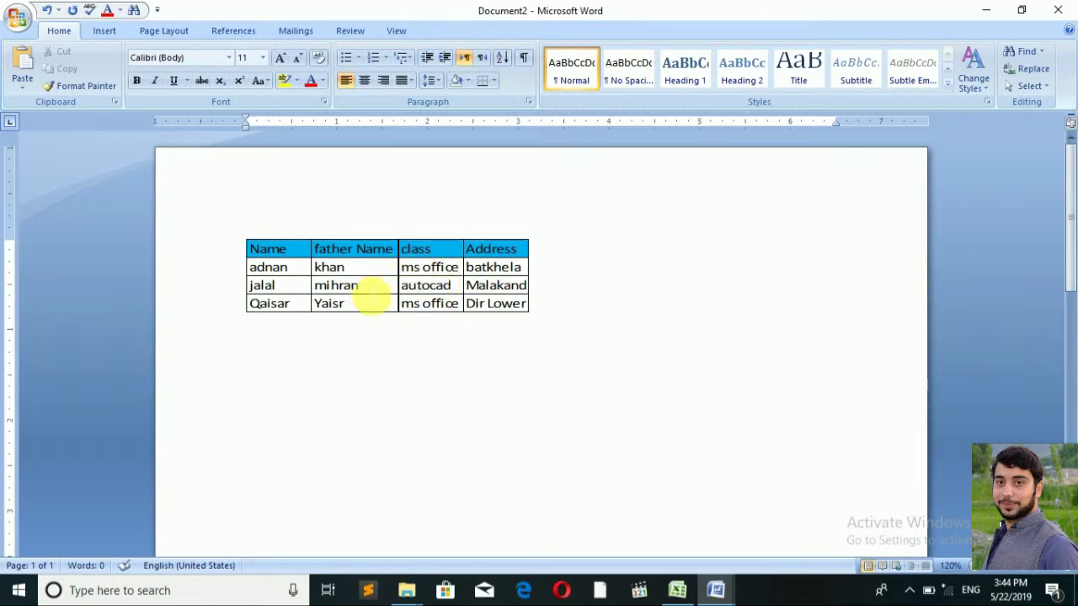
pyautogui.doubleClick(370, 285)
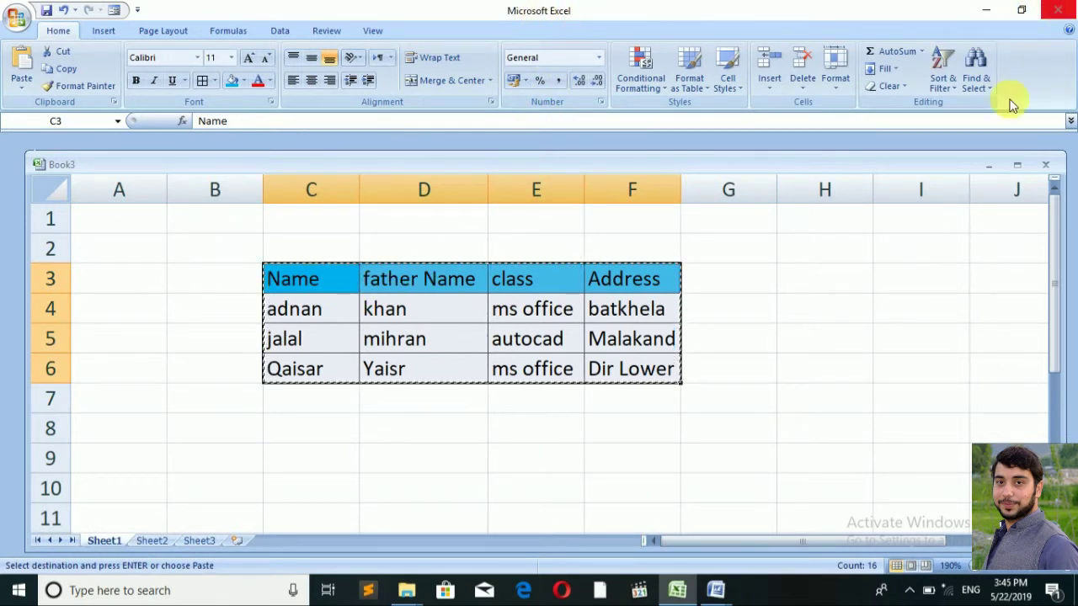
pyautogui.click(793, 396)
pyautogui.press('Escape')
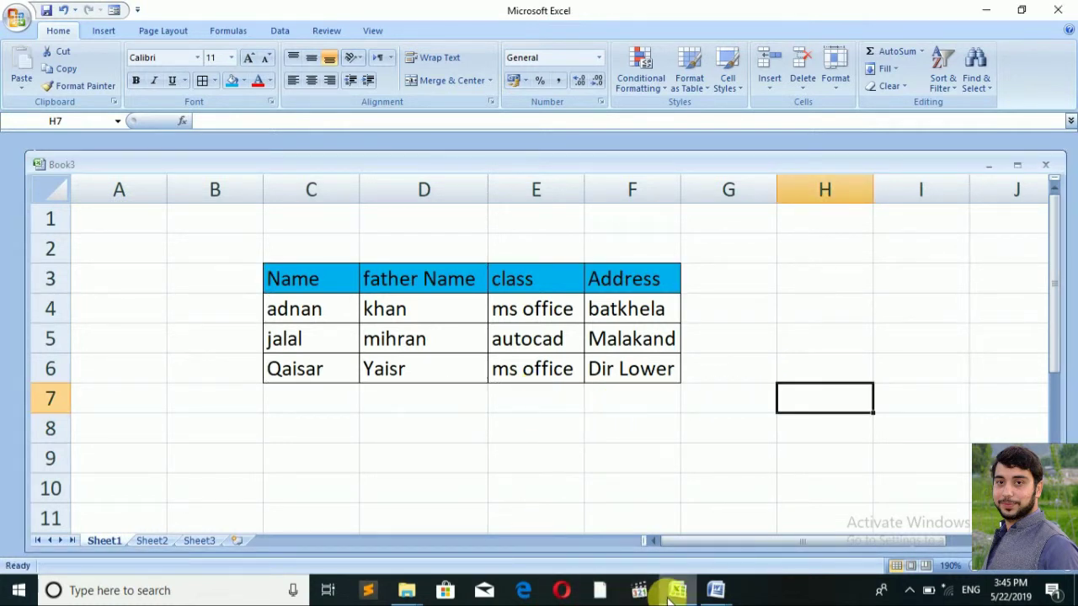
pyautogui.click(714, 590)
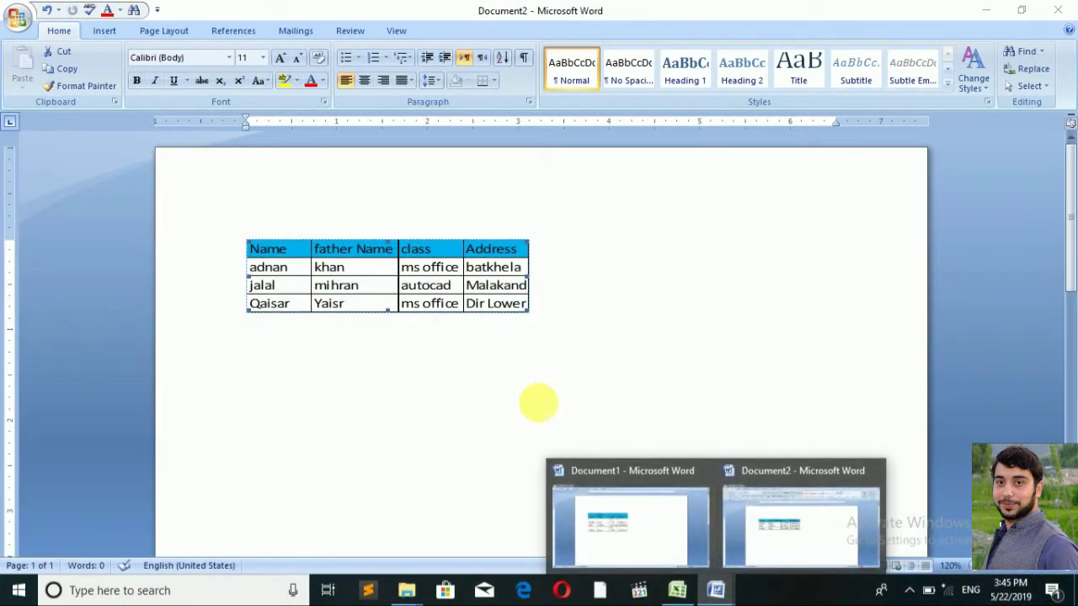
pyautogui.click(522, 391)
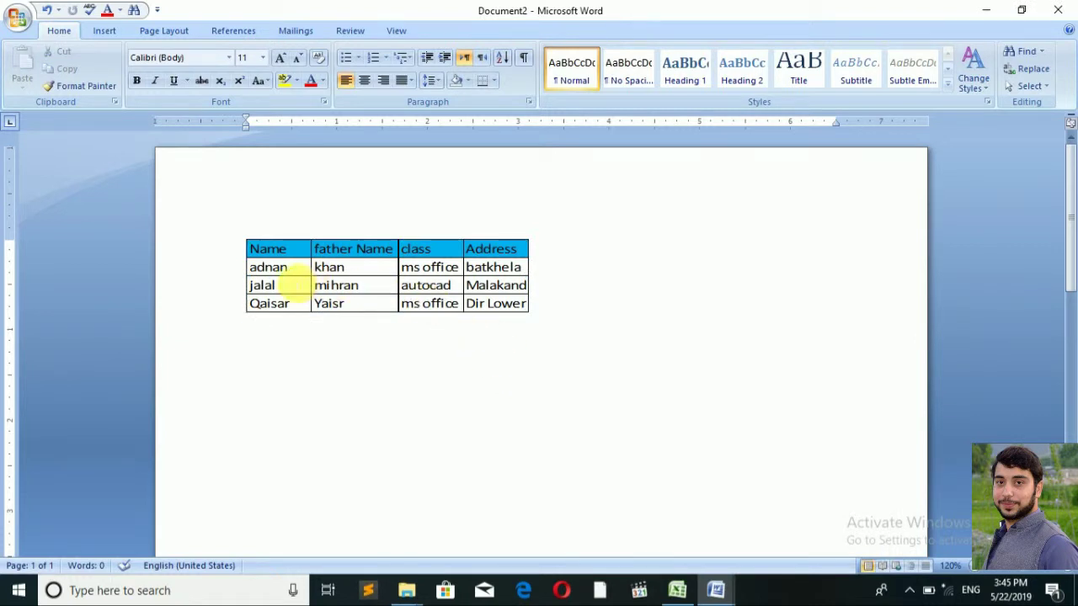
pyautogui.doubleClick(358, 284)
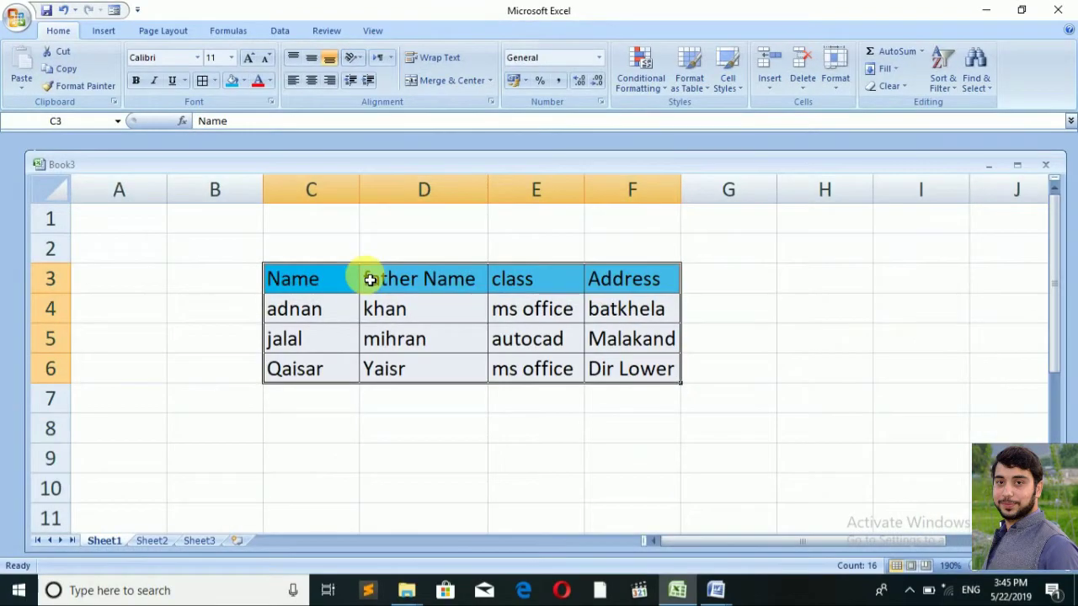